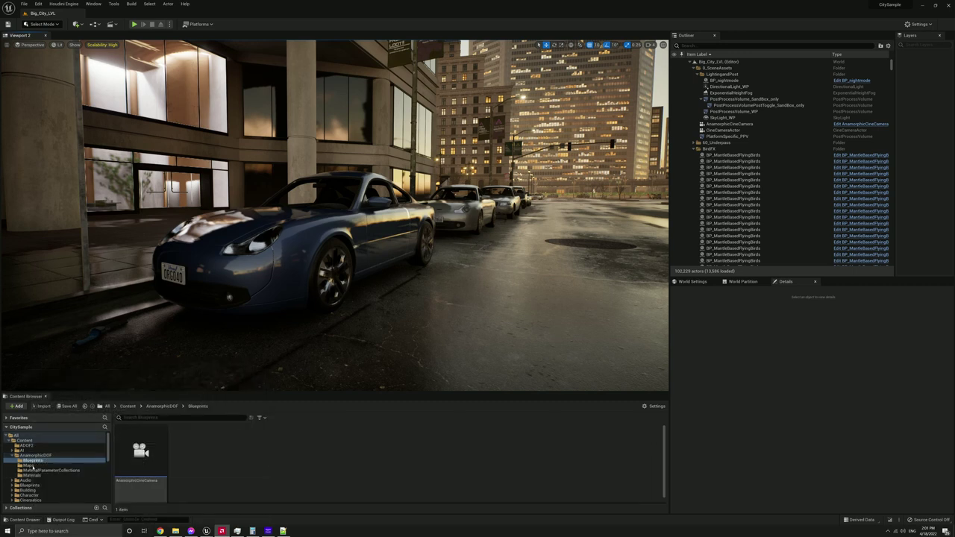
# - Place an AnamorphicCineCamera from the Blueprints folder on the street beside the parked cars and raise it above the ground
pyautogui.click(141, 463)
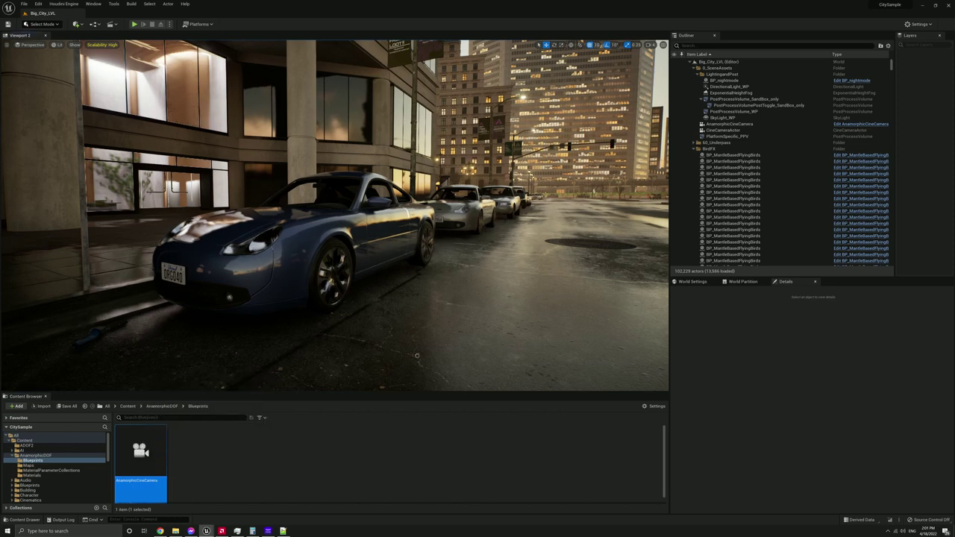
pyautogui.moveTo(417, 355); pyautogui.dragTo(427, 354)
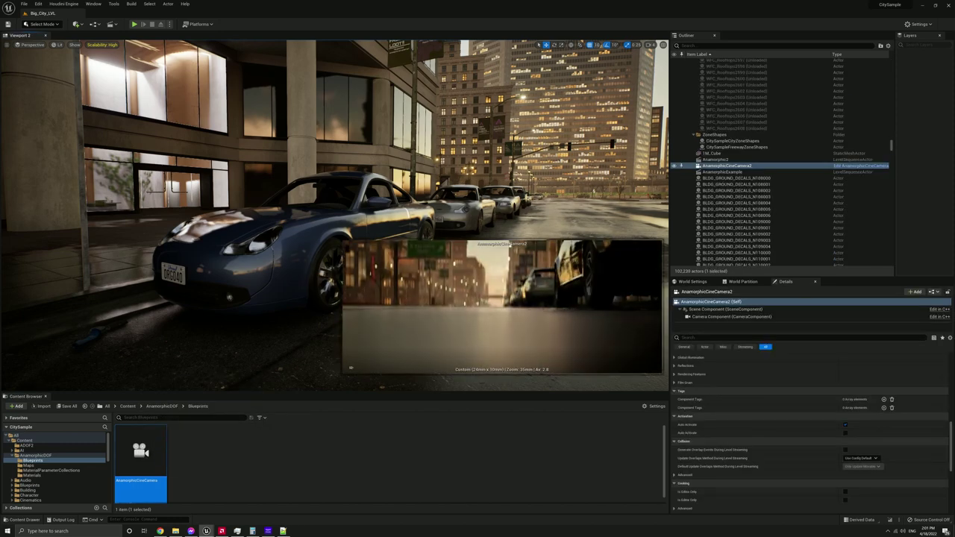
pyautogui.moveTo(509, 243); pyautogui.dragTo(590, 253, button='right')
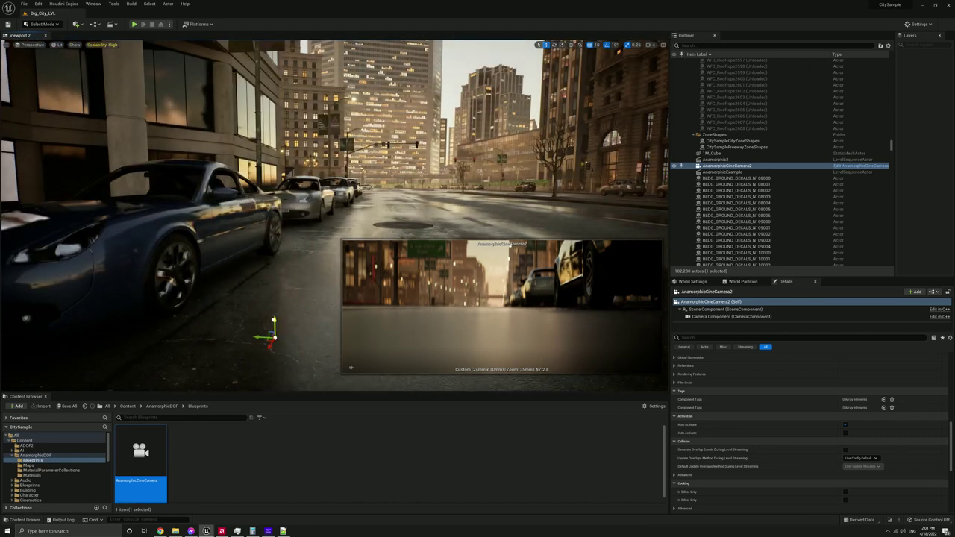
pyautogui.moveTo(274, 324); pyautogui.dragTo(270, 166)
# - Pilot AnamorphicCineCamera2 and frame a low close-up of the black car's front with the city street behind it
pyautogui.click(32, 45)
pyautogui.moveTo(45, 109)
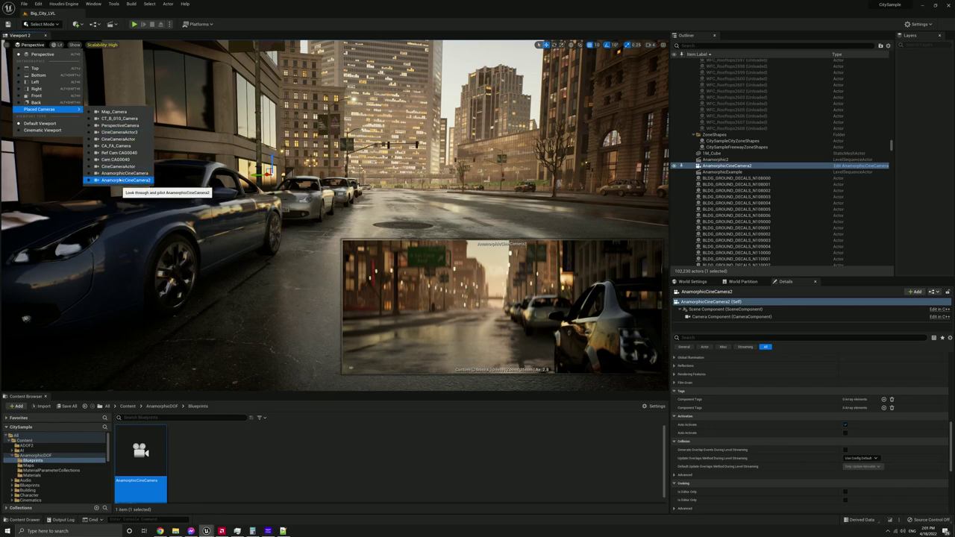
pyautogui.click(112, 180)
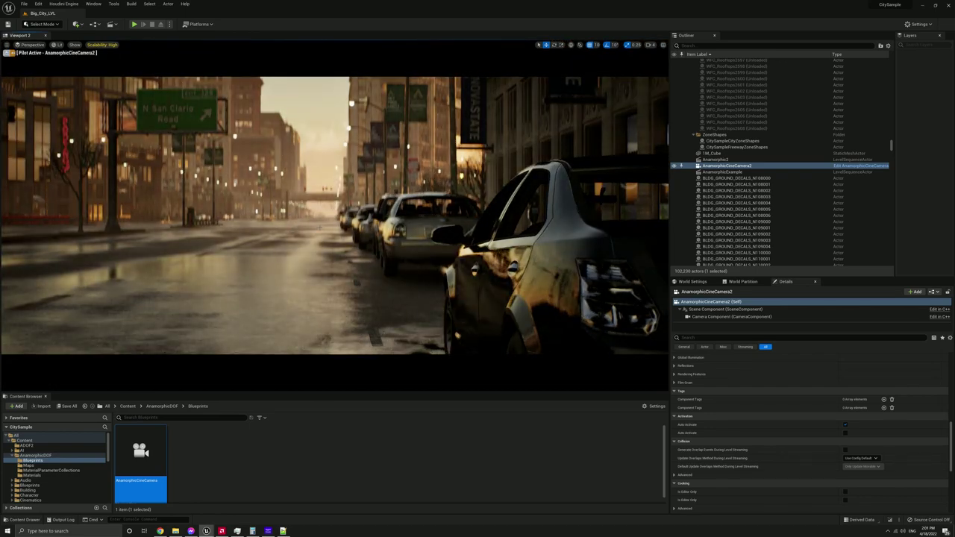
pyautogui.moveTo(334, 215); pyautogui.dragTo(594, 263, button='right')
pyautogui.moveTo(430, 217); pyautogui.dragTo(517, 238, button='right')
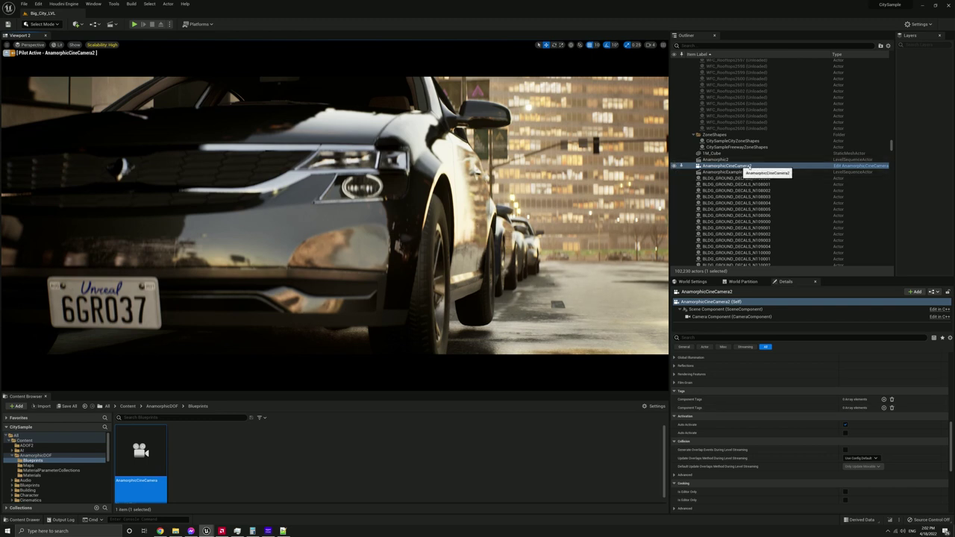
# - Select AnamorphicCineCamera2 and examine its Focus Settings, Camera Options and Anamorphic Camera properties
pyautogui.click(746, 165)
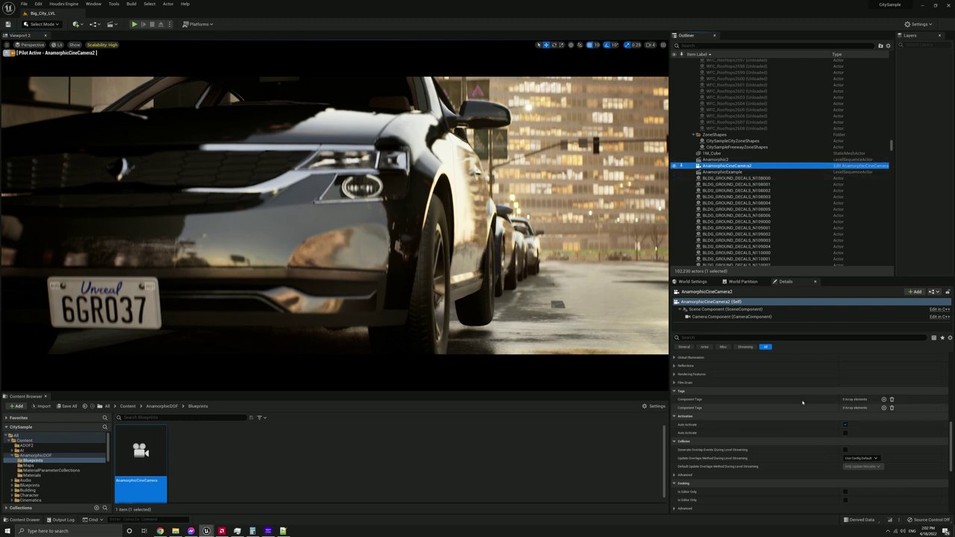
pyautogui.scroll(10, 803, 403)
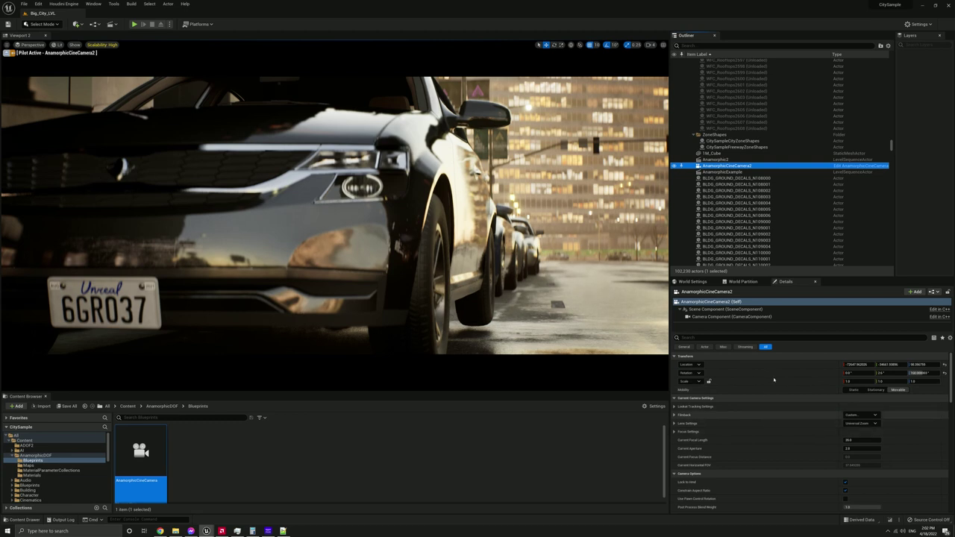
pyautogui.click(675, 432)
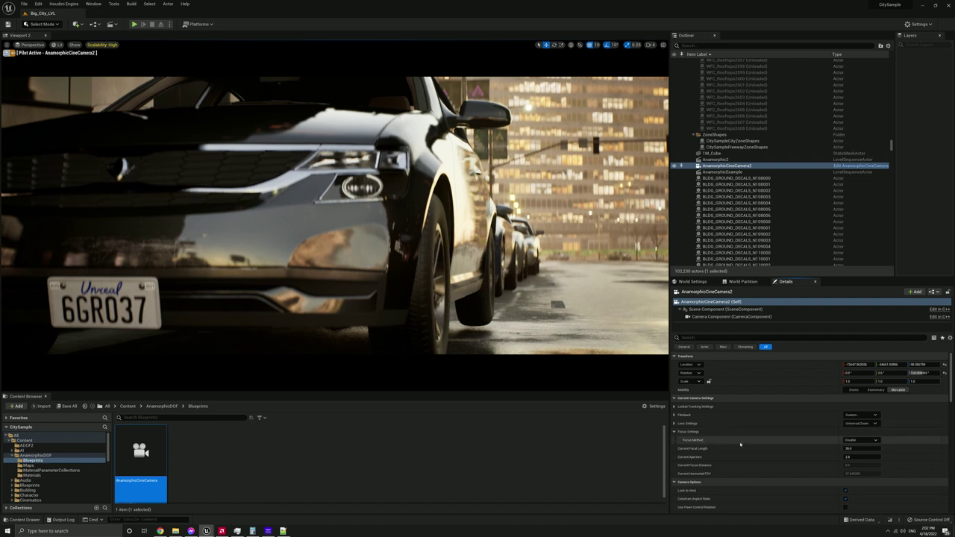
pyautogui.click(675, 432)
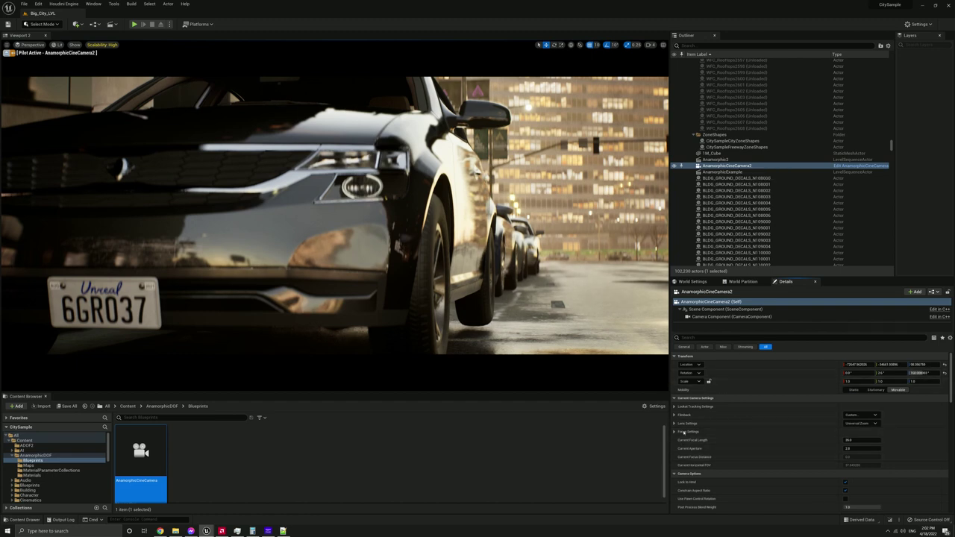
pyautogui.scroll(-2, 687, 419)
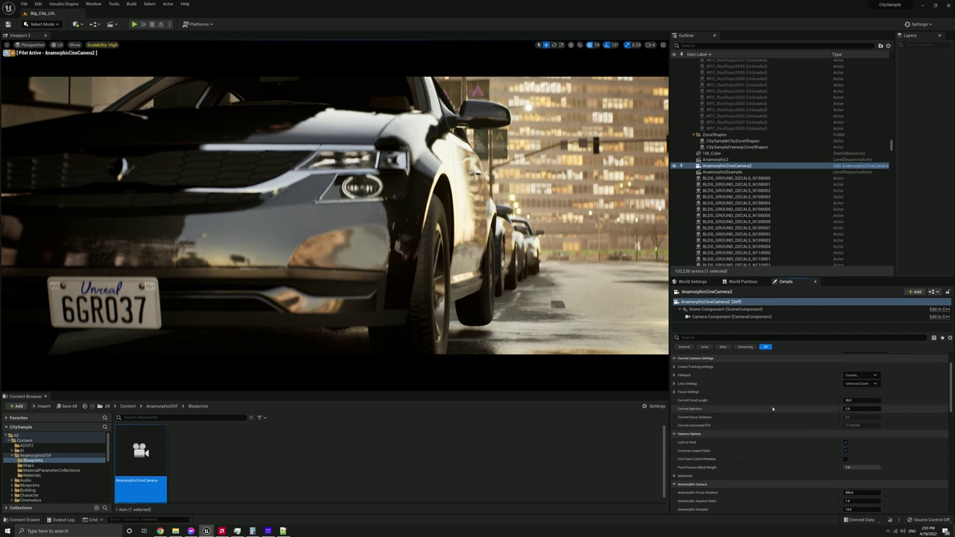
pyautogui.scroll(-1, 730, 408)
pyautogui.scroll(-4, 727, 409)
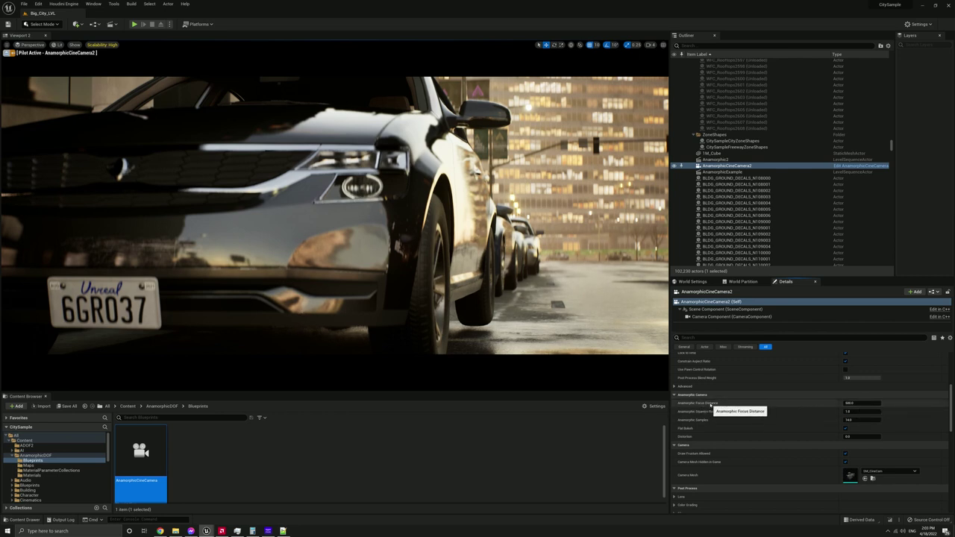
# - Try different Anamorphic Focus Distance values, from a very near focus out to the front of the black car
pyautogui.moveTo(855, 406); pyautogui.dragTo(828, 406)
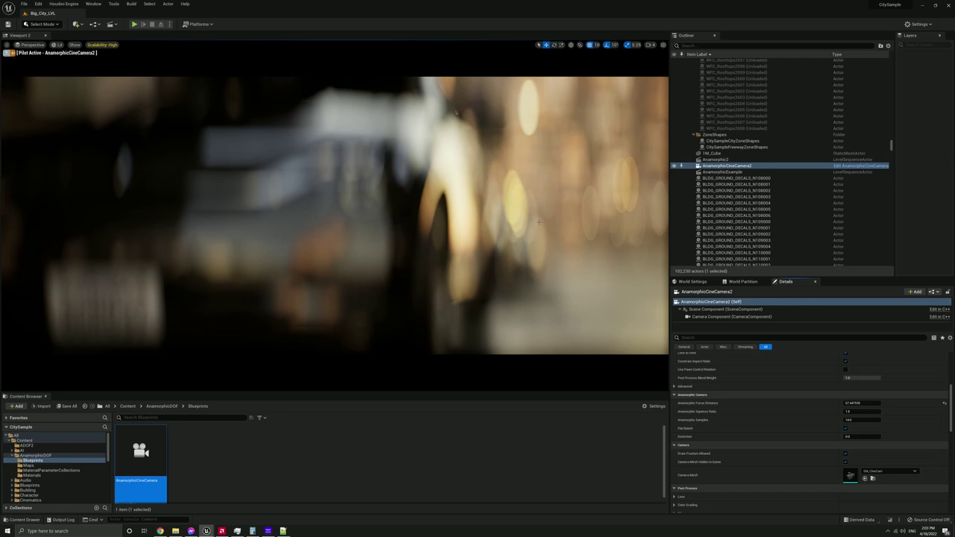
pyautogui.moveTo(855, 403)
pyautogui.mouseDown()
pyautogui.moveTo(838, 403)
pyautogui.moveTo(868, 403)
pyautogui.mouseUp()
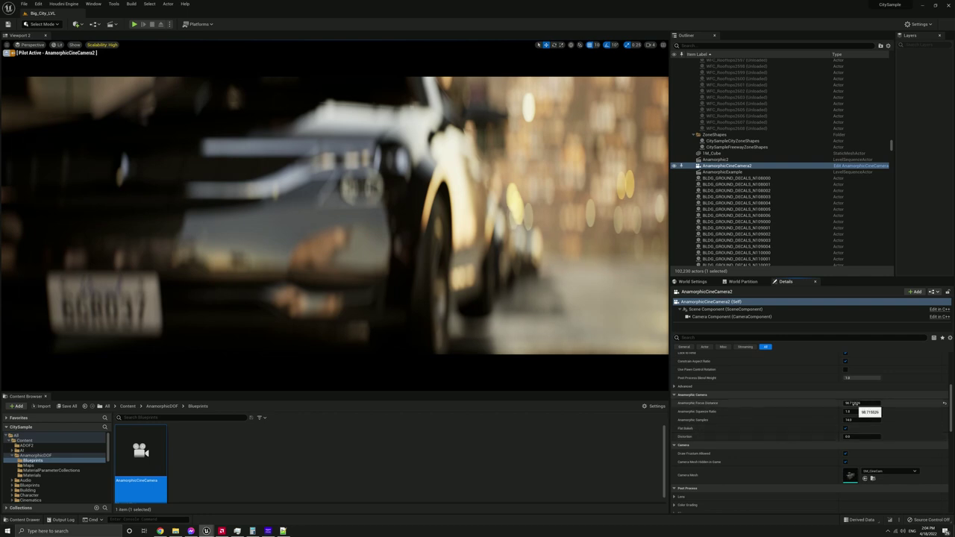
pyautogui.moveTo(853, 403); pyautogui.dragTo(893, 403)
# - Change the camera's Current Aperture and shorten the Anamorphic Focus Distance until the car and background lights are strongly defocused
pyautogui.scroll(4, 853, 407)
pyautogui.click(851, 429)
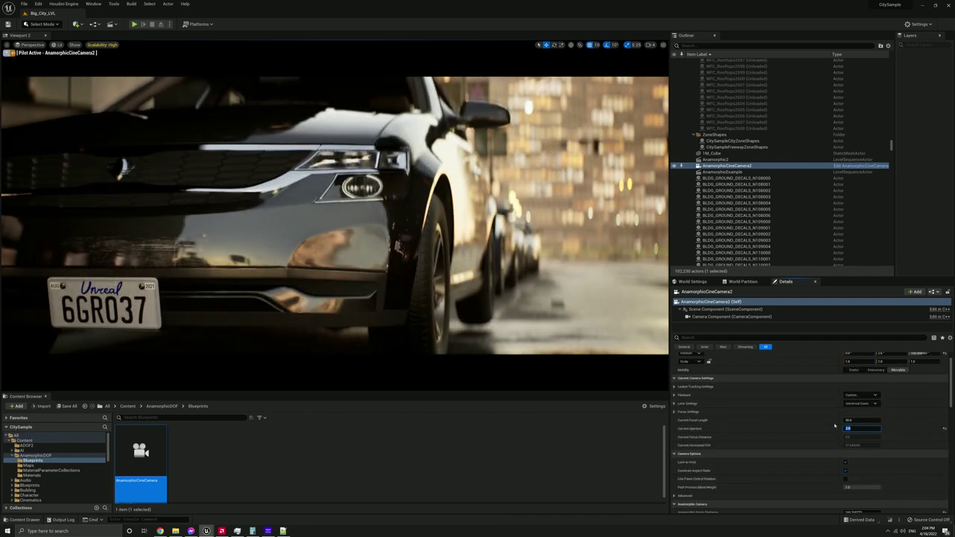
pyautogui.scroll(-3, 858, 421)
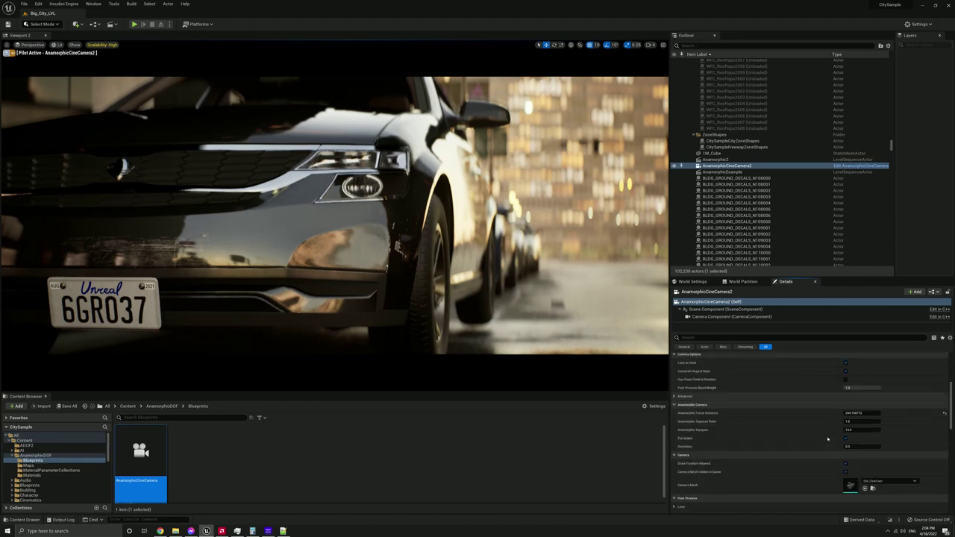
pyautogui.moveTo(860, 414); pyautogui.dragTo(812, 413)
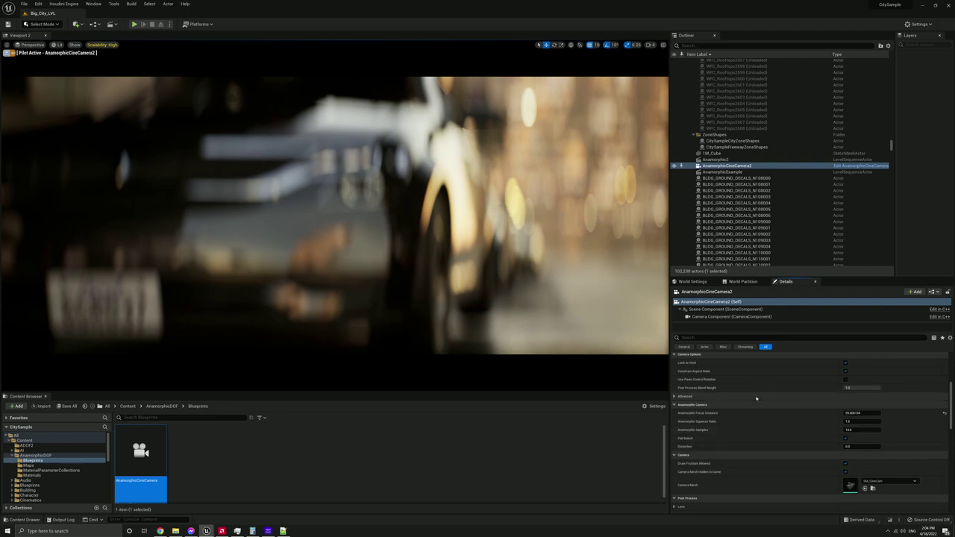
# - Try Anamorphic Squeeze Ratio values of 1, 2 and 3 to compare the bokeh shapes
pyautogui.scroll(-3, 685, 398)
pyautogui.scroll(1, 687, 397)
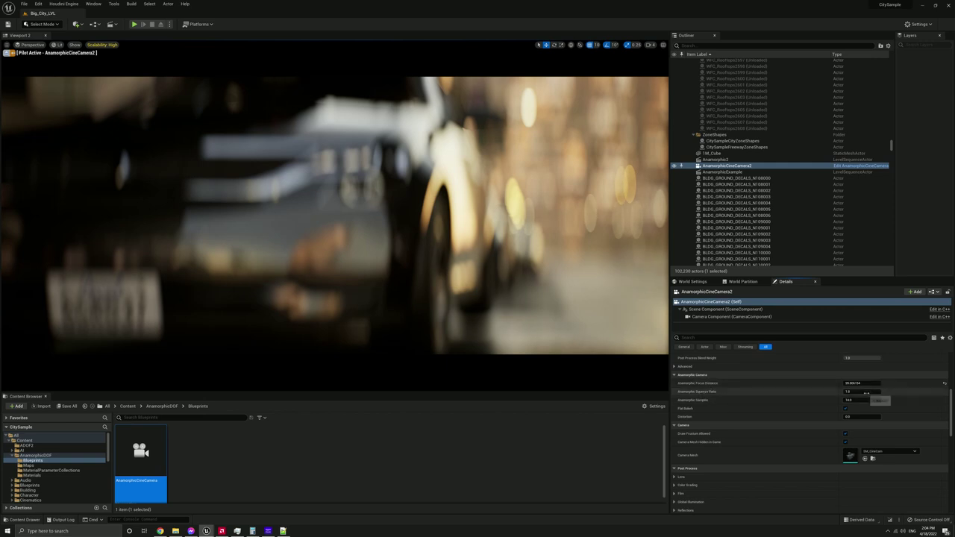
pyautogui.write('1')
pyautogui.press('Return')
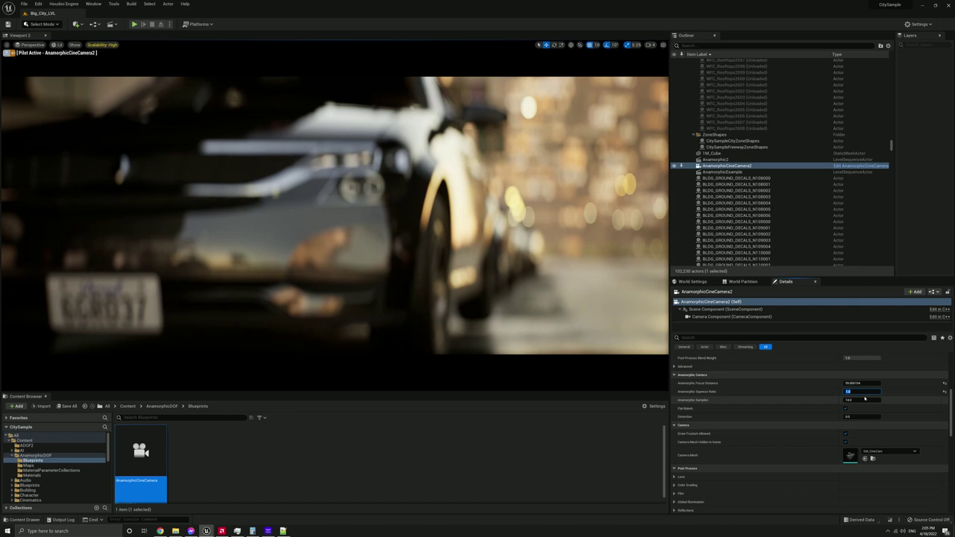
pyautogui.write('2')
pyautogui.press('Return')
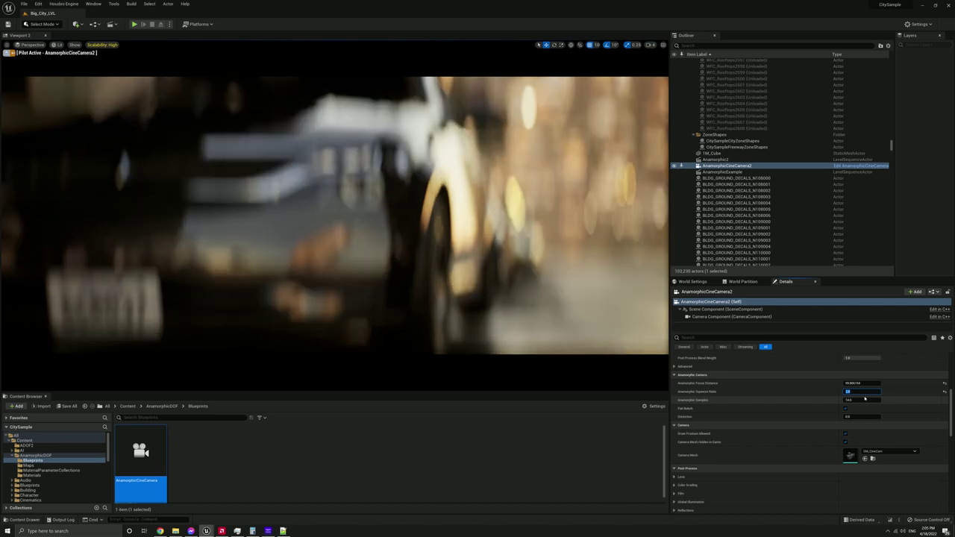
pyautogui.write('3')
pyautogui.press('Return')
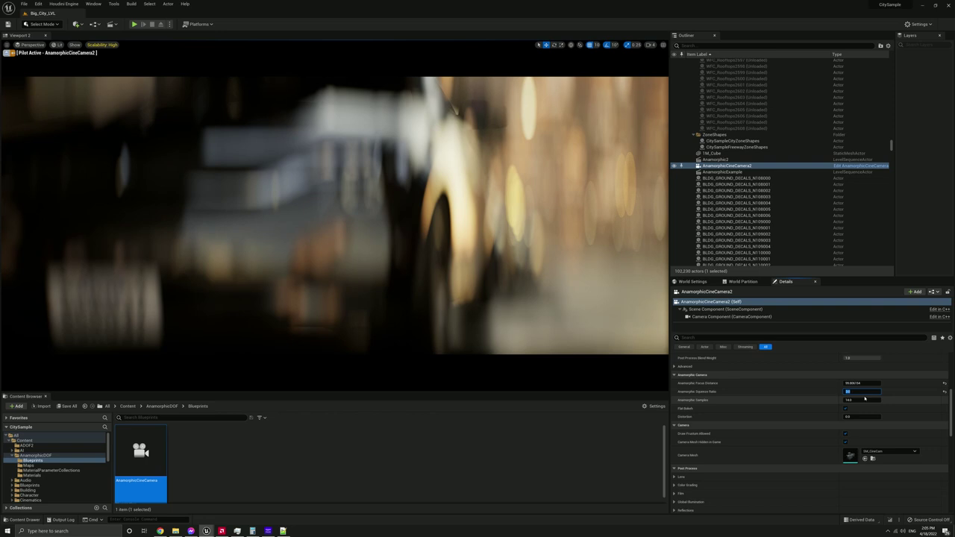
# - Try Anamorphic Squeeze Ratio values of 1 and 0.5 to compare rounder bokeh
pyautogui.write('1')
pyautogui.press('Return')
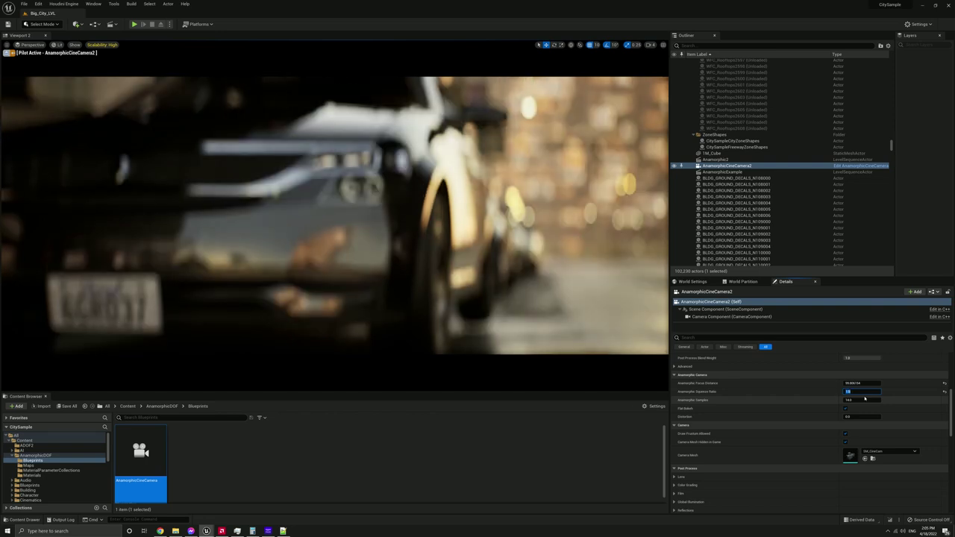
pyautogui.write('0.5')
pyautogui.press('Return')
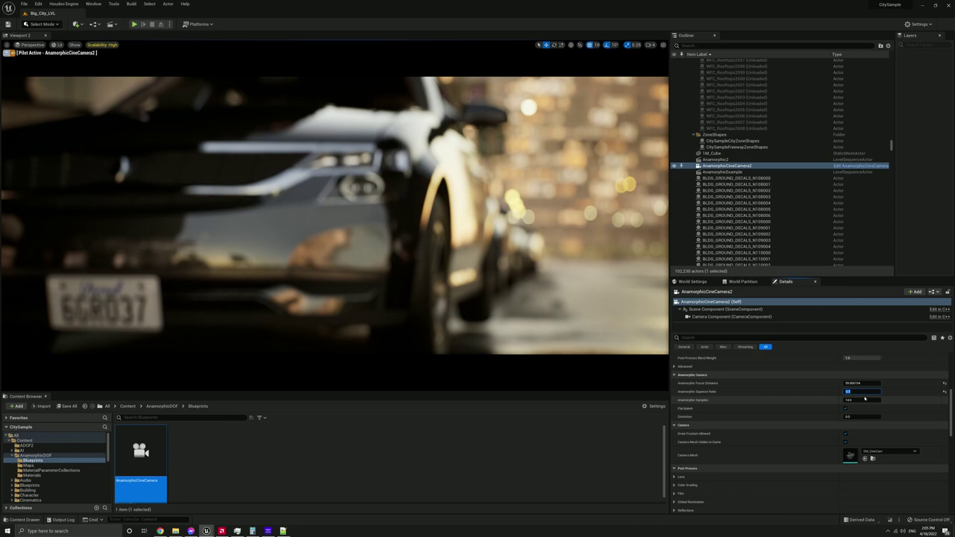
# - Test one more Anamorphic Squeeze Ratio and return the setting to its default value
pyautogui.write('3')
pyautogui.press('Return')
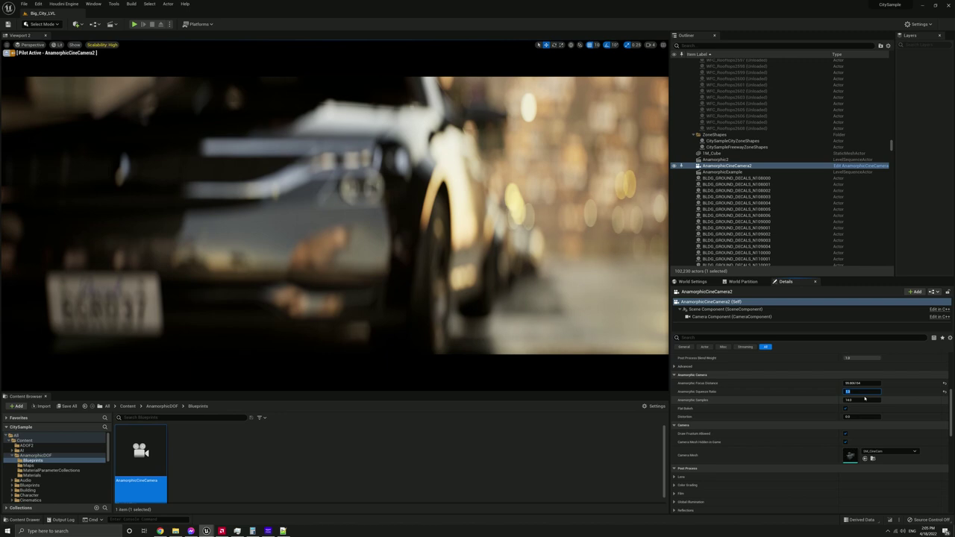
pyautogui.press('Return')
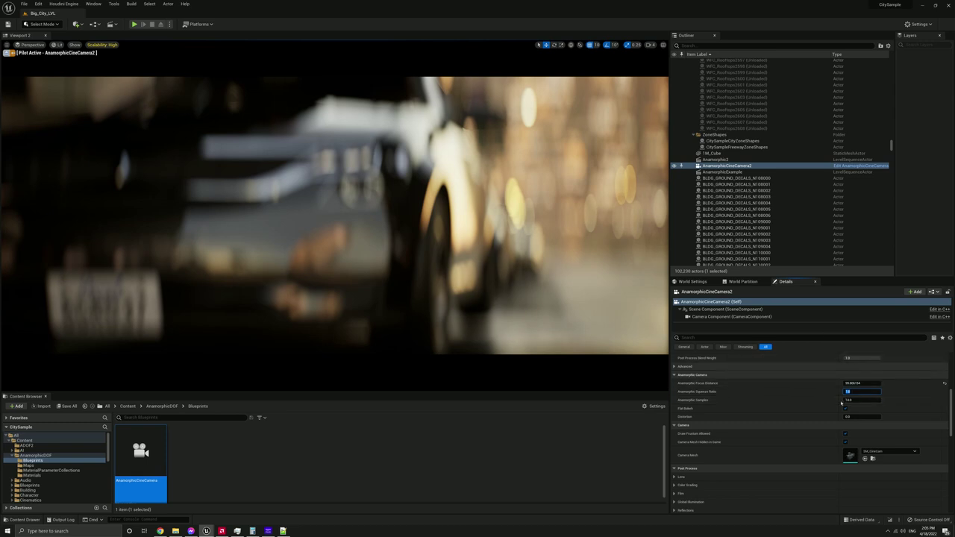
pyautogui.click(754, 402)
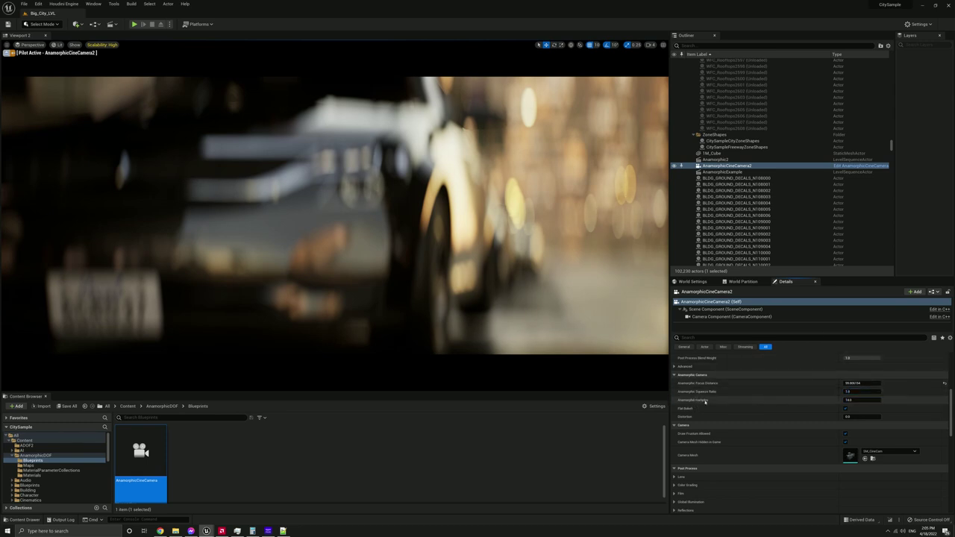
# - Try Anamorphic Samples values of 1, 5 and 12 to compare the blur quality
pyautogui.click(861, 402)
pyautogui.write('1')
pyautogui.press('Return')
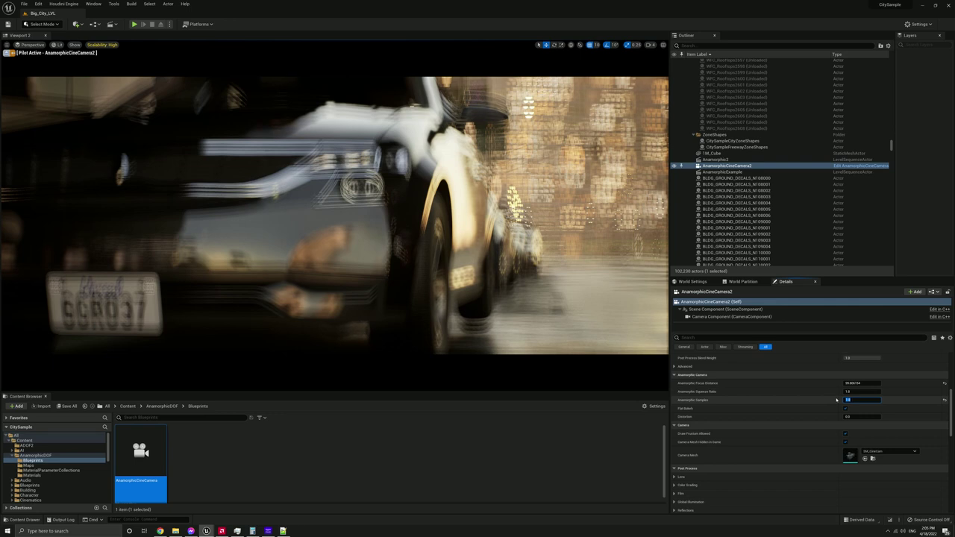
pyautogui.write('5')
pyautogui.press('Return')
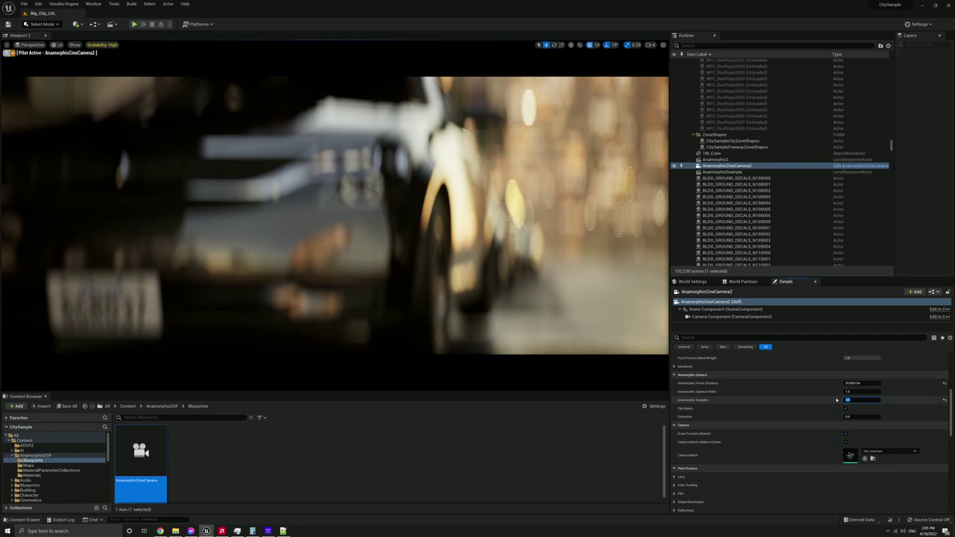
pyautogui.write('12')
pyautogui.press('Return')
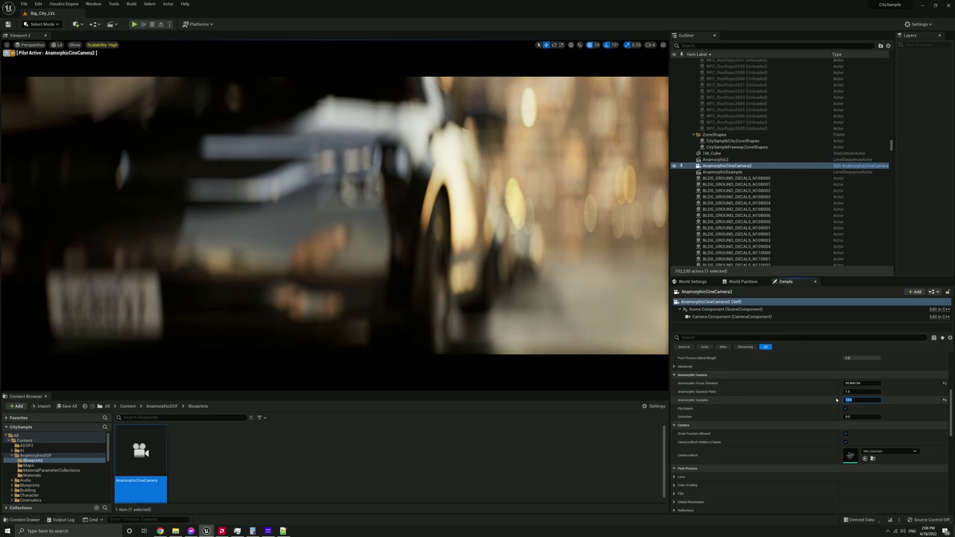
# - Set the camera's Anamorphic Samples to 16
pyautogui.write('16')
pyautogui.press('Return')
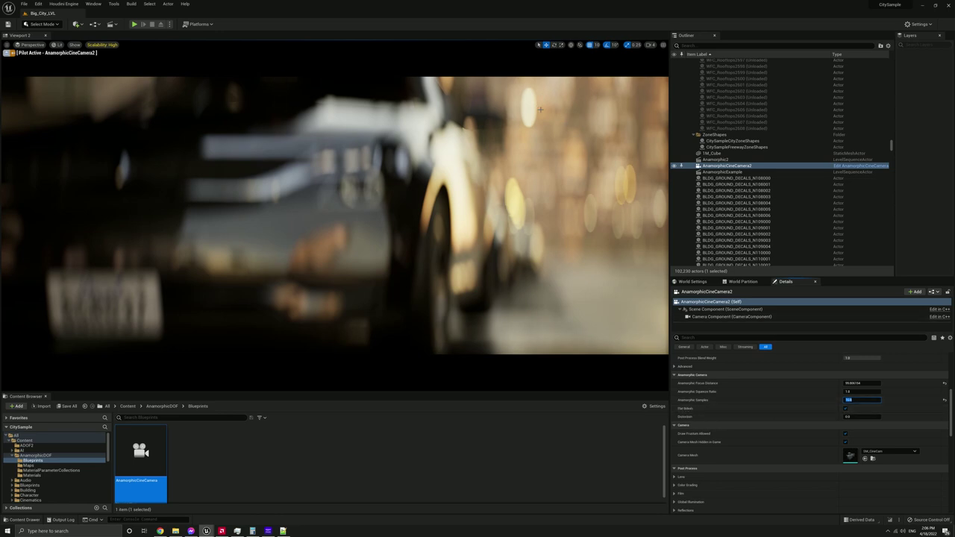
pyautogui.write('16')
pyautogui.press('Return')
# - Toggle the Flat Bokeh option and raise the camera's Distortion to about 31
pyautogui.click(845, 409)
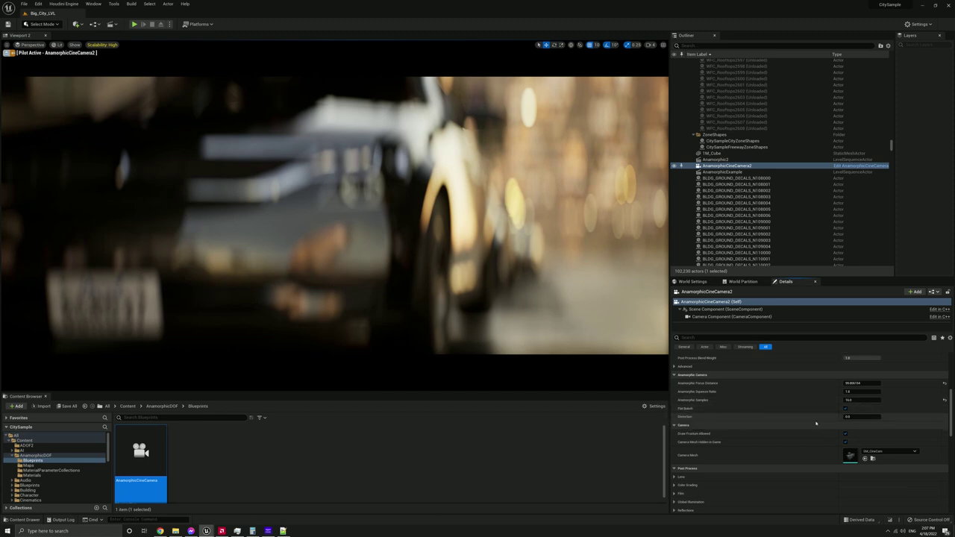
pyautogui.click(864, 417)
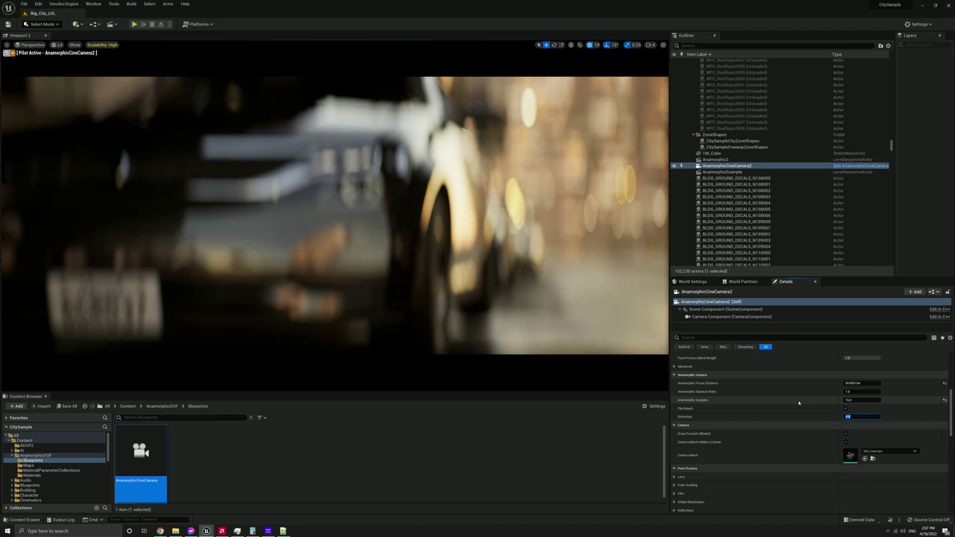
pyautogui.click(793, 418)
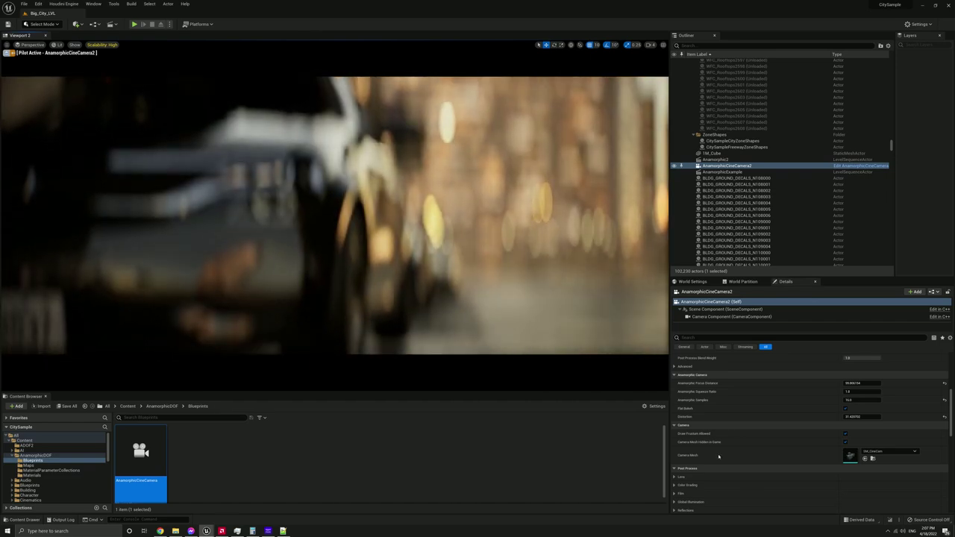
# - Reframe the shot on the traffic light and raise the anamorphic camera's Current Focal Length to about 94
pyautogui.scroll(3, 751, 477)
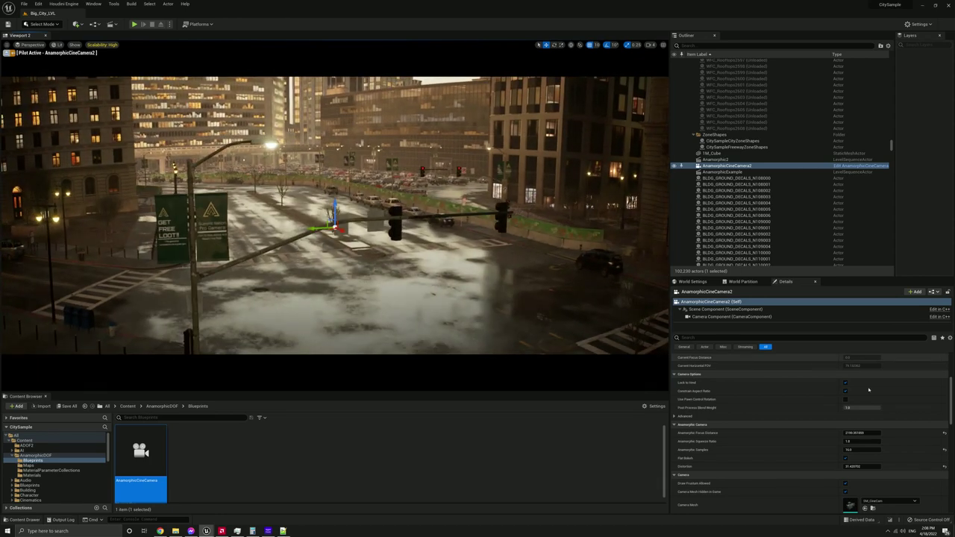
pyautogui.scroll(4, 890, 412)
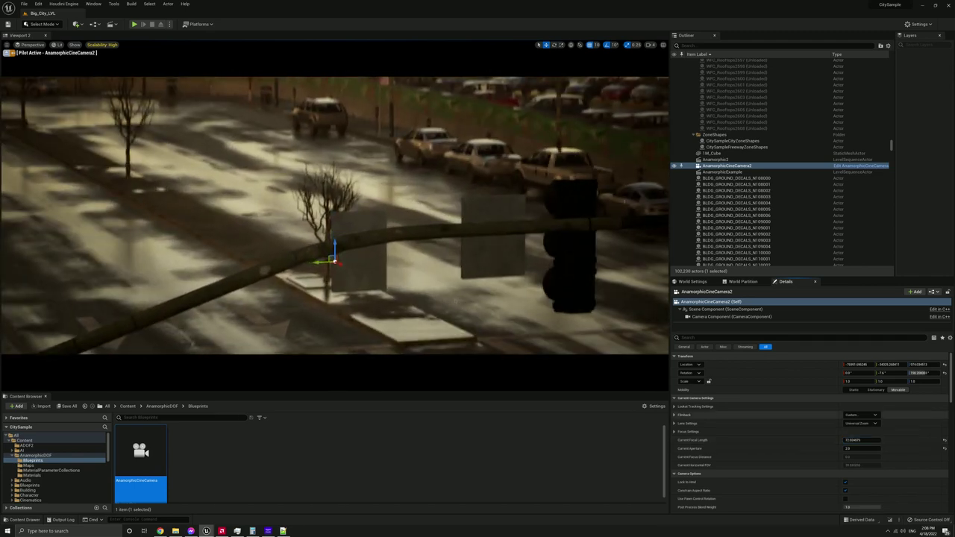
pyautogui.moveTo(443, 305); pyautogui.dragTo(538, 315, button='right')
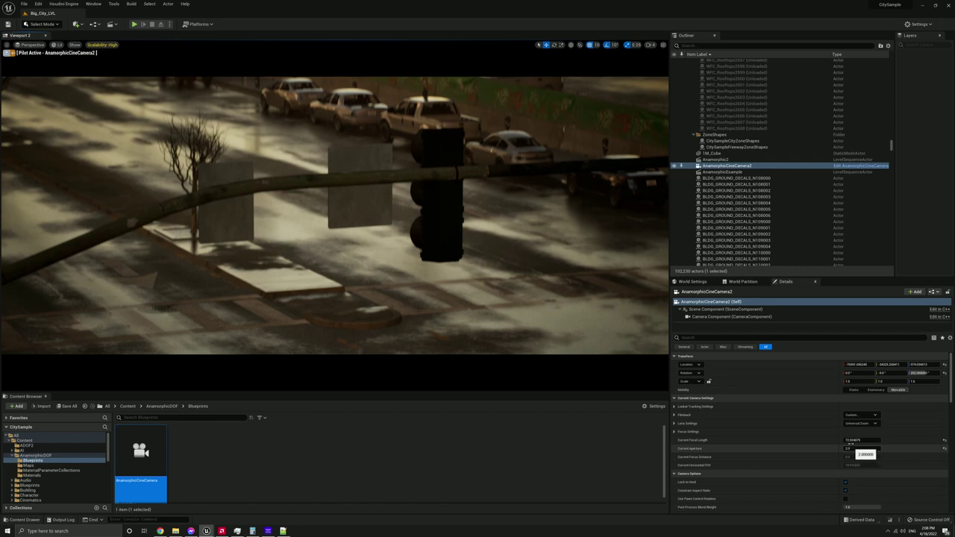
pyautogui.moveTo(850, 441); pyautogui.dragTo(873, 441)
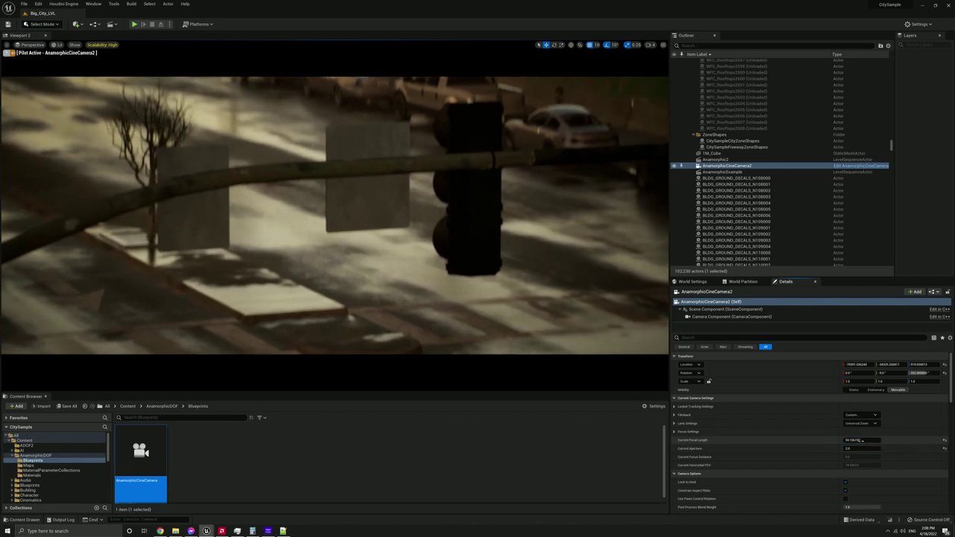
# - Reduce the Anamorphic Focus Distance to bring the traffic light pole into focus and reframe the shot around it
pyautogui.scroll(-3, 858, 440)
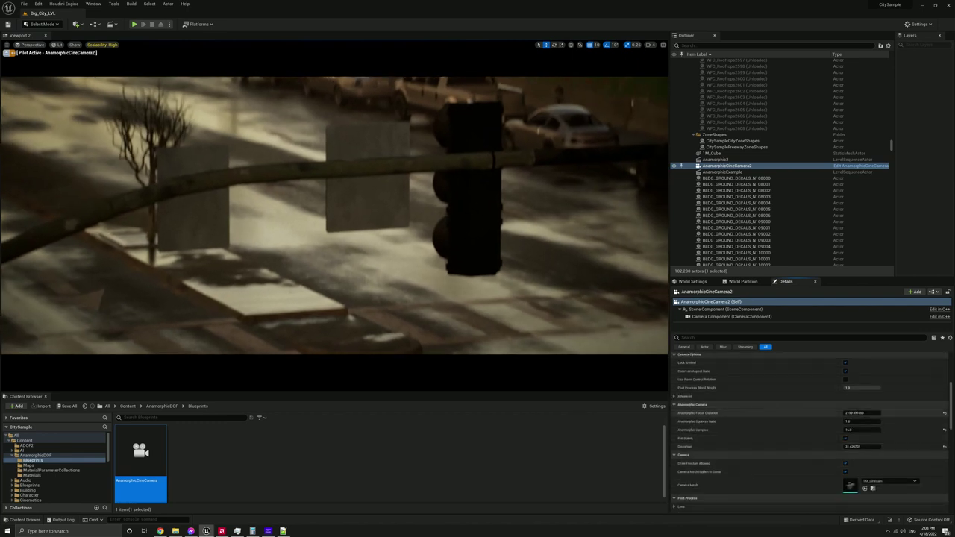
pyautogui.moveTo(850, 413); pyautogui.dragTo(848, 412)
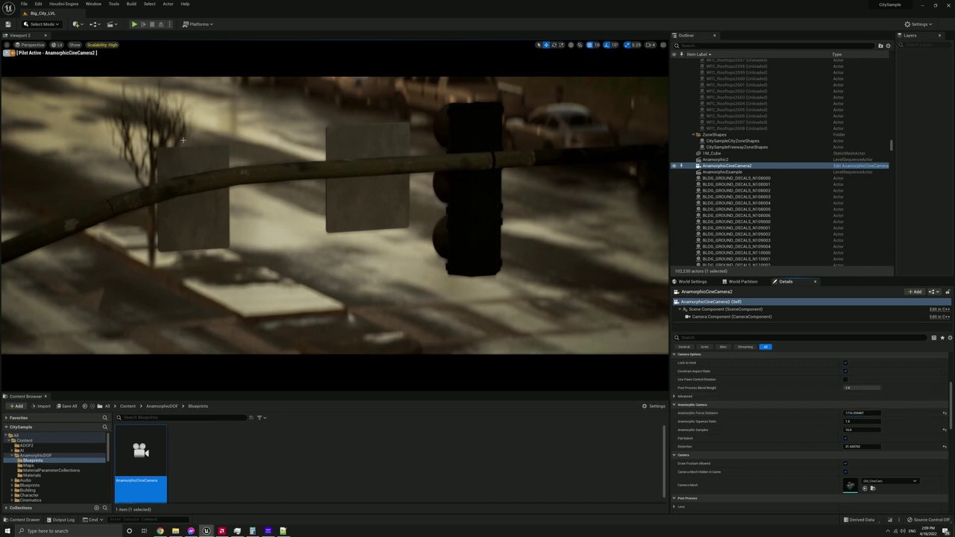
pyautogui.moveTo(510, 256); pyautogui.dragTo(456, 190, button='right')
# - Adjust the Anamorphic Squeeze Ratio, lower the Current Aperture to 1.2, and aim the camera at the lights behind the traffic light
pyautogui.moveTo(849, 422); pyautogui.dragTo(857, 422)
pyautogui.click(851, 422)
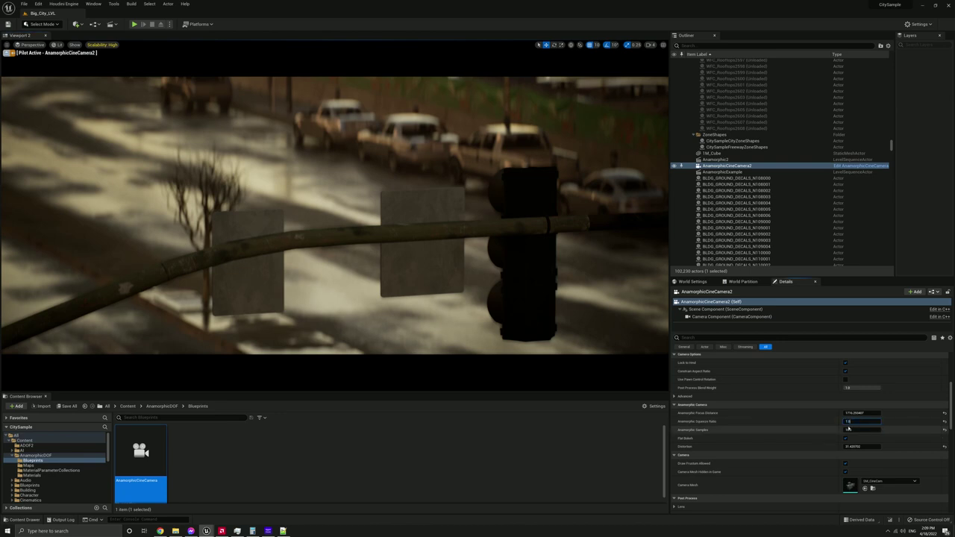
pyautogui.scroll(3, 854, 436)
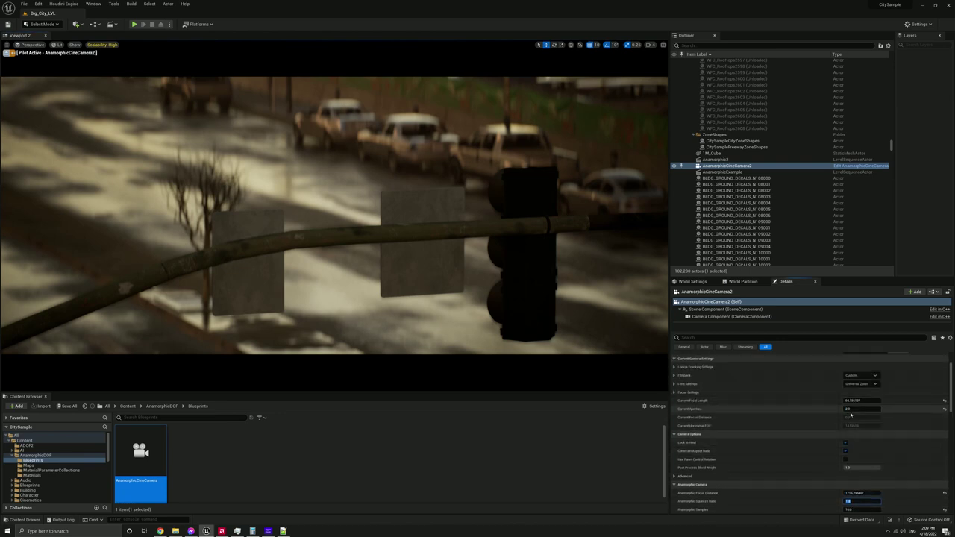
pyautogui.moveTo(851, 409); pyautogui.dragTo(842, 408)
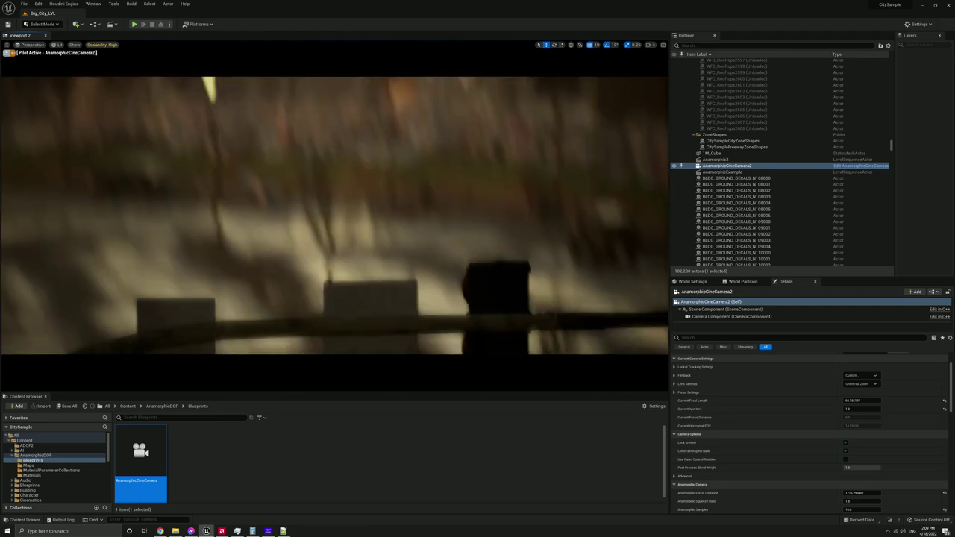
pyautogui.moveTo(418, 227); pyautogui.dragTo(454, 237, button='right')
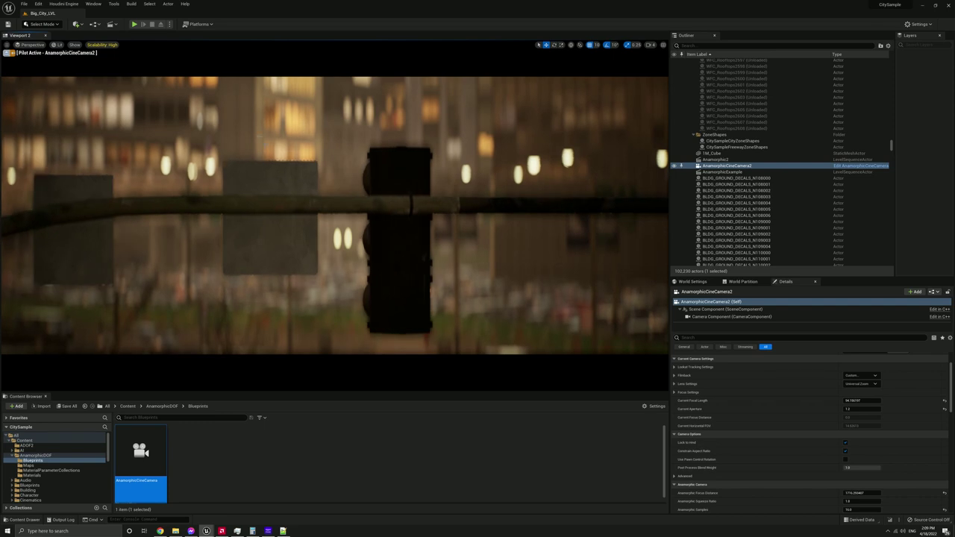
# - Open the AnamorphicExample level sequence and move the Sequencer window over the lower part of the viewport
pyautogui.click(111, 24)
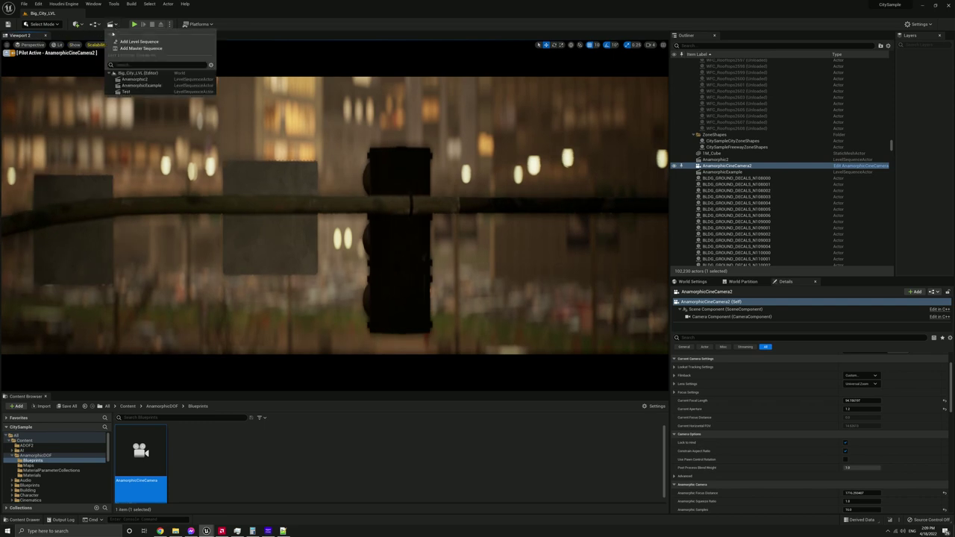
pyautogui.click(139, 85)
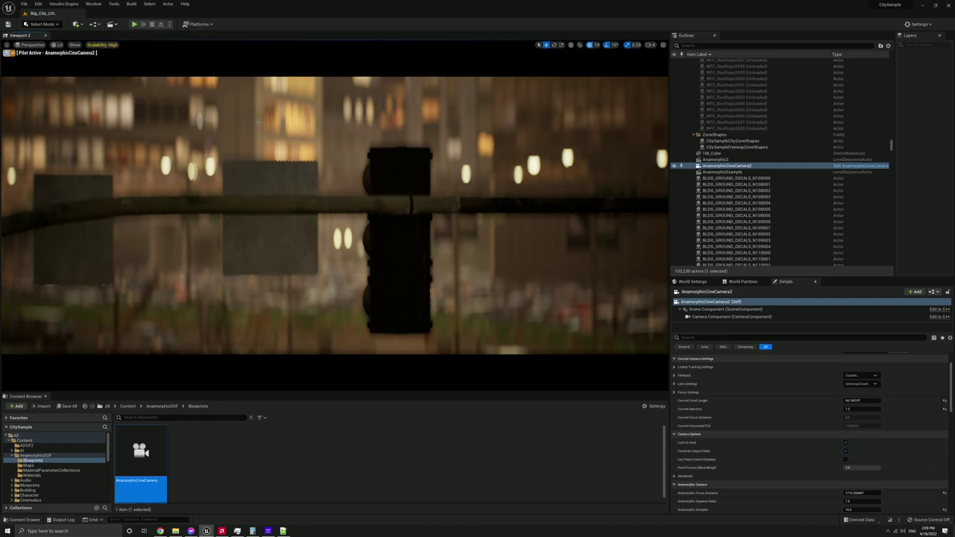
pyautogui.moveTo(727, 166); pyautogui.dragTo(430, 192)
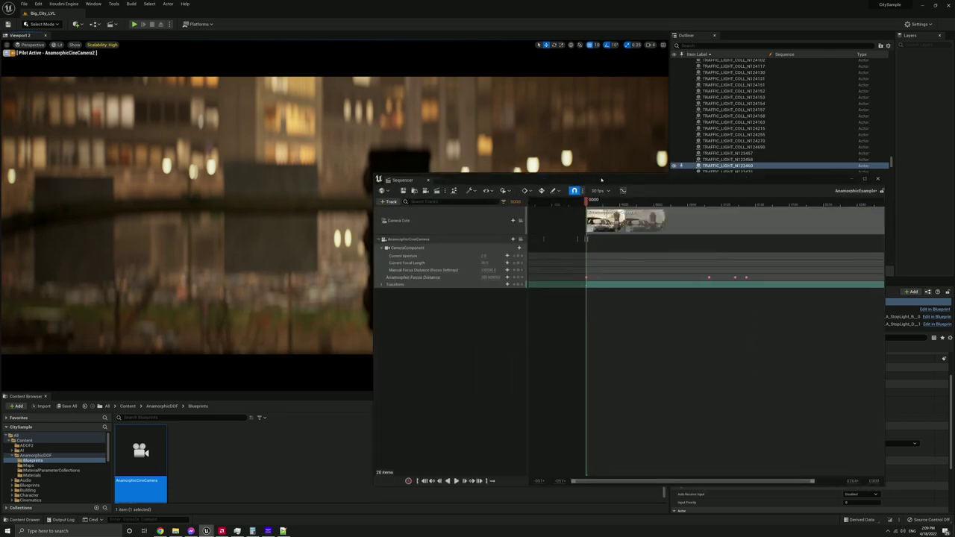
pyautogui.moveTo(581, 182); pyautogui.dragTo(467, 161)
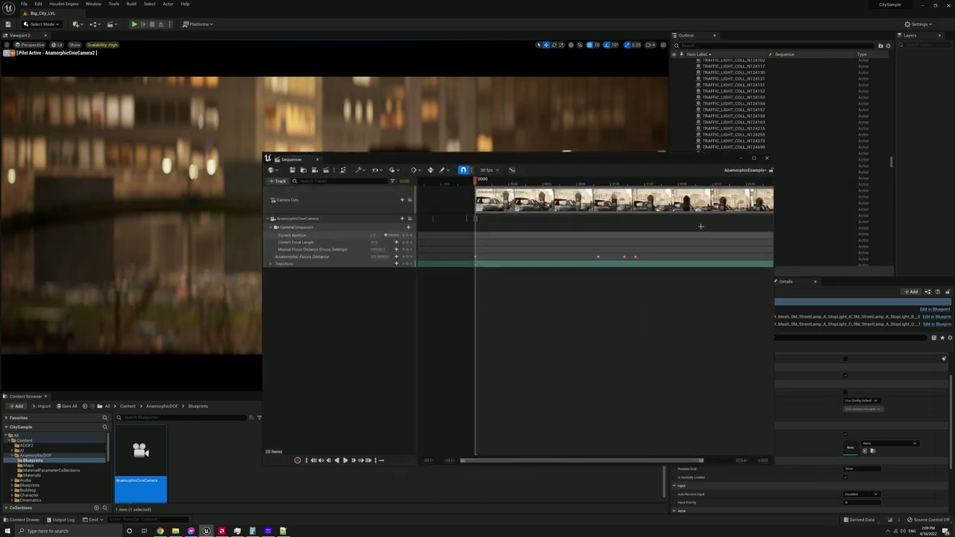
pyautogui.moveTo(541, 159); pyautogui.dragTo(604, 239)
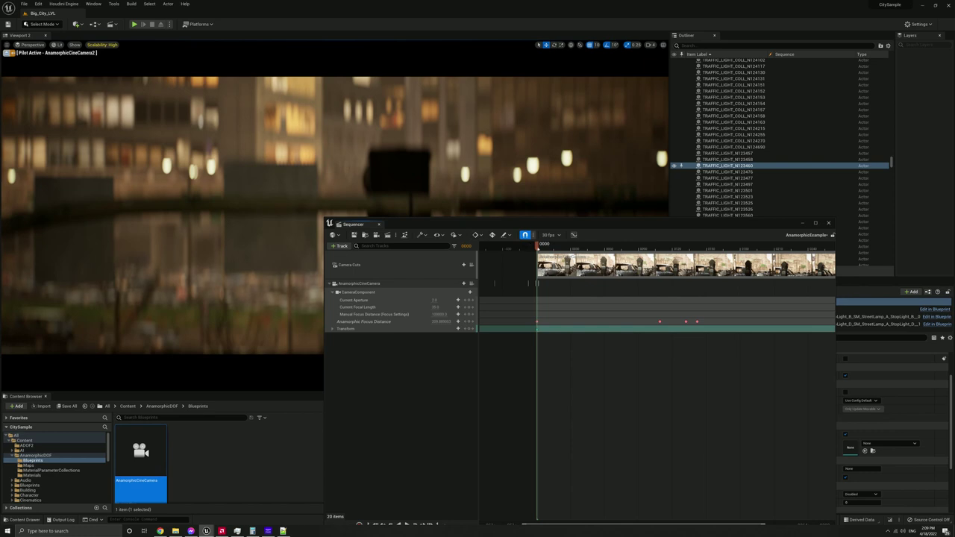
# - Lock the viewport to the sequence's camera cuts and move the Sequencer window below the shot
pyautogui.click(472, 266)
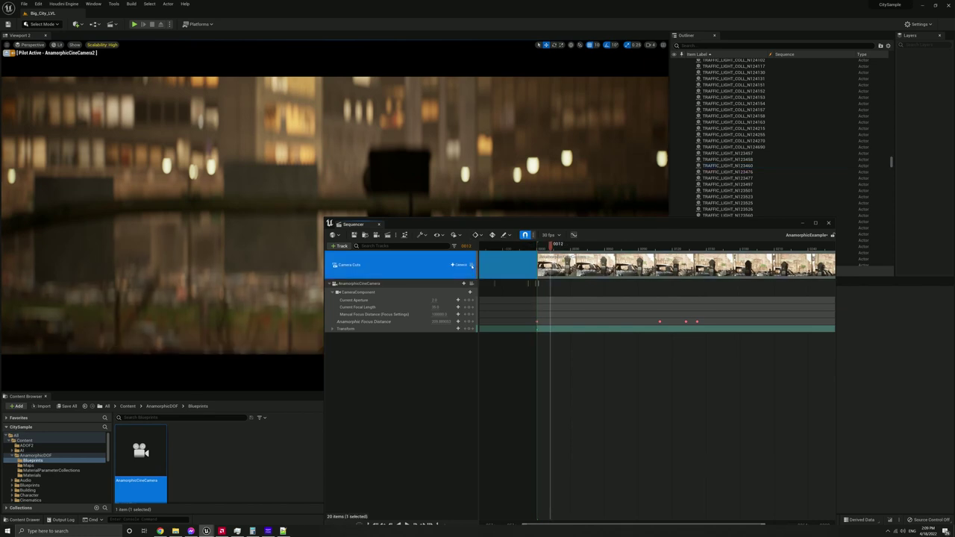
pyautogui.click(471, 265)
pyautogui.moveTo(577, 222); pyautogui.dragTo(580, 389)
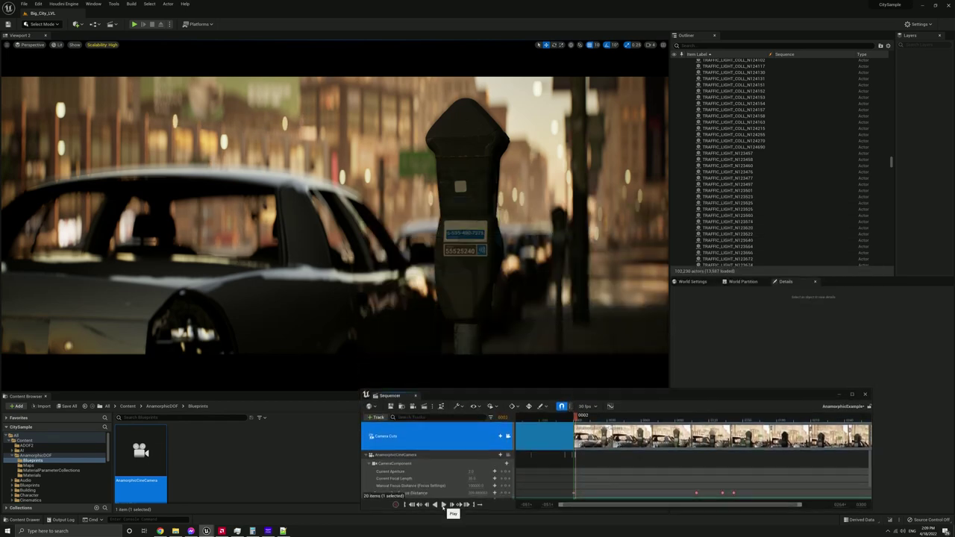
# - Play the AnamorphicExample sequence to review the focus pull, pause it, and scrub back to frame 38
pyautogui.click(443, 505)
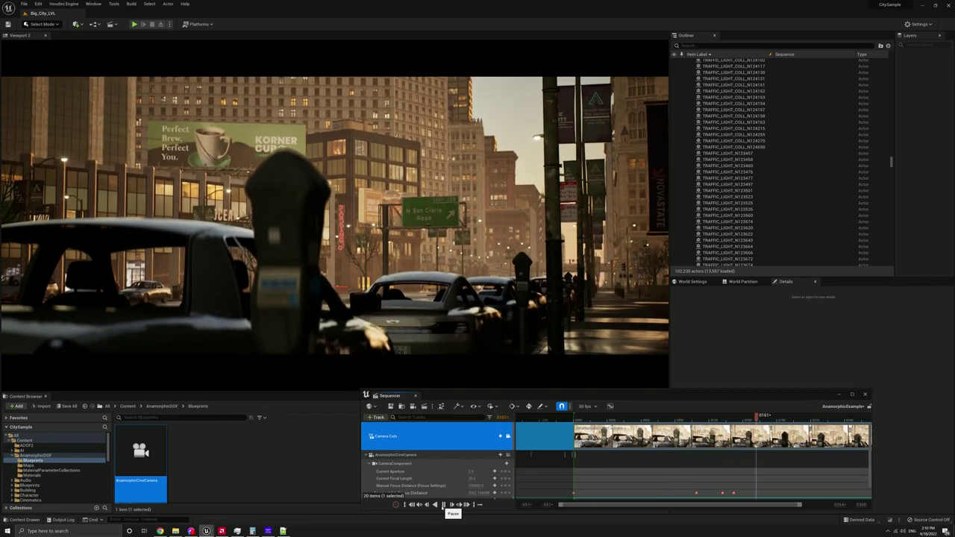
pyautogui.click(443, 505)
pyautogui.moveTo(744, 417); pyautogui.dragTo(622, 419)
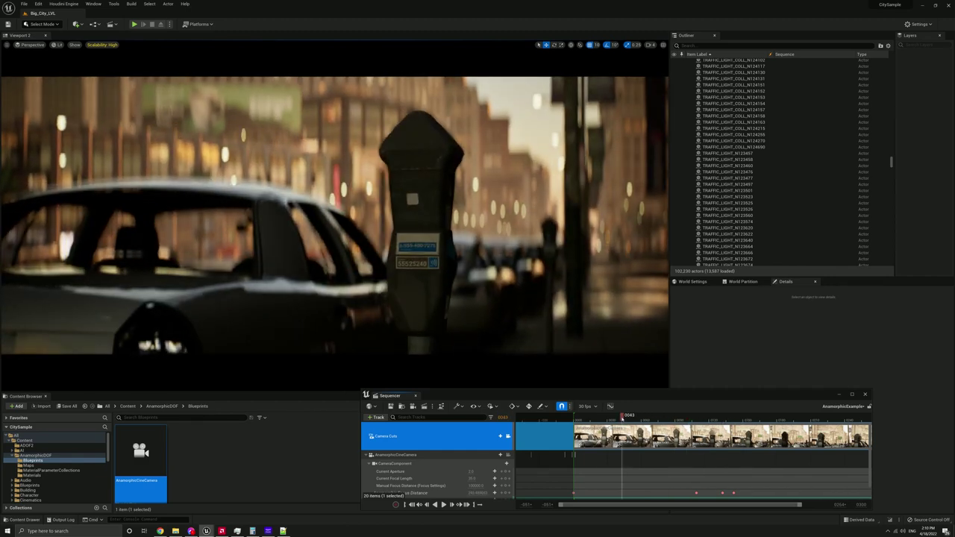
pyautogui.moveTo(622, 420)
pyautogui.mouseDown()
pyautogui.moveTo(755, 416)
pyautogui.moveTo(617, 416)
pyautogui.mouseUp()
# - Delete the Anamorphic Focus Distance track from the AnamorphicCineCamera in the sequence
pyautogui.scroll(-2, 575, 479)
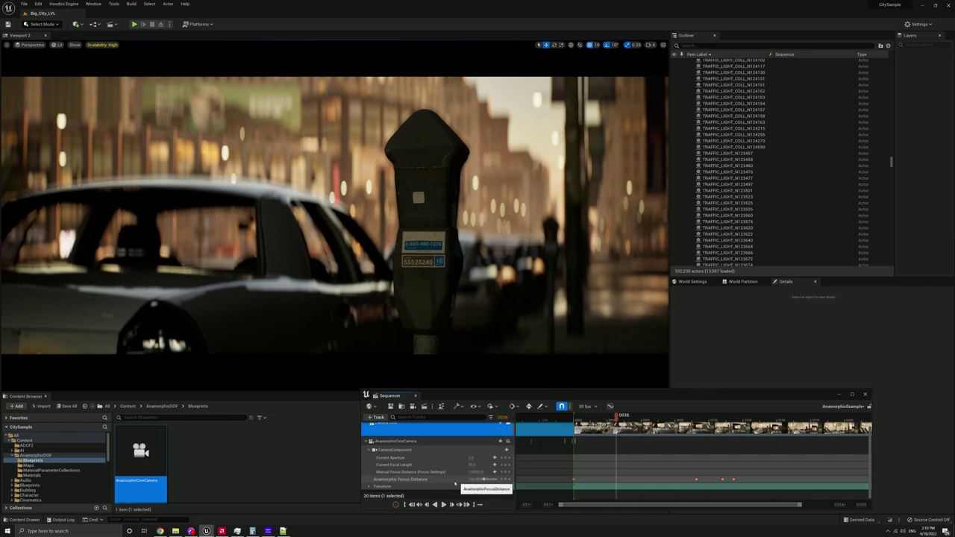
pyautogui.click(438, 482)
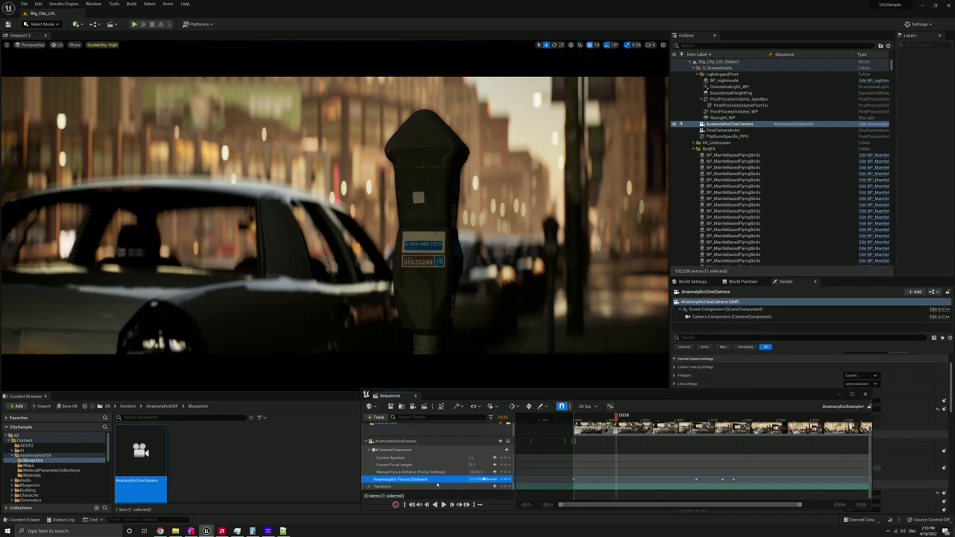
pyautogui.press('Delete')
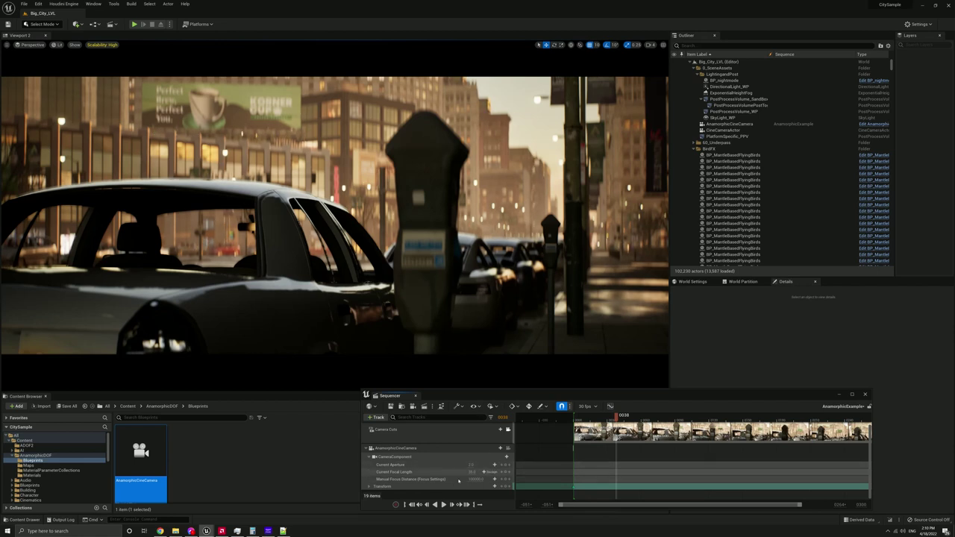
# - Review which anamorphic properties can be added as camera tracks, select the Current Aperture track, and leave the sequence
pyautogui.click(494, 447)
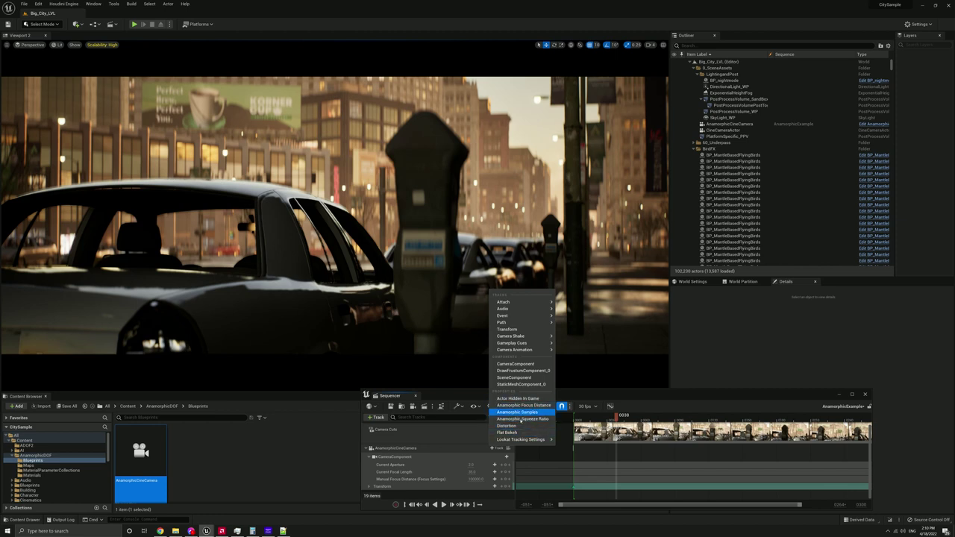
pyautogui.moveTo(522, 440)
pyautogui.click(403, 464)
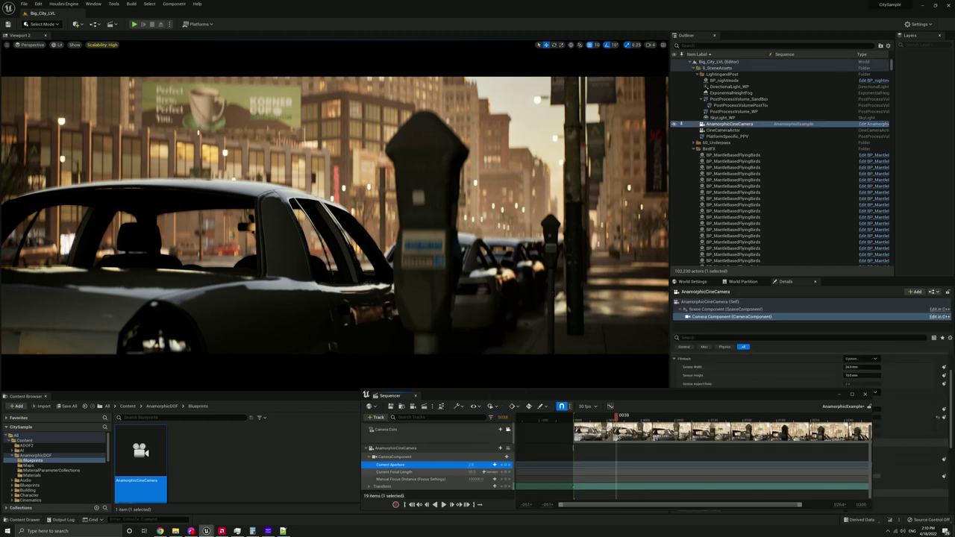
pyautogui.moveTo(780, 399); pyautogui.dragTo(540, 392)
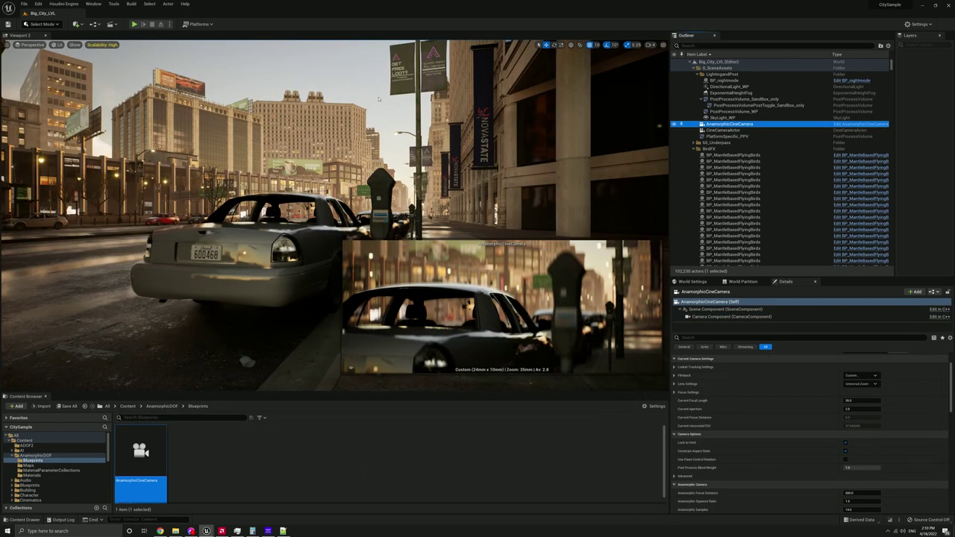